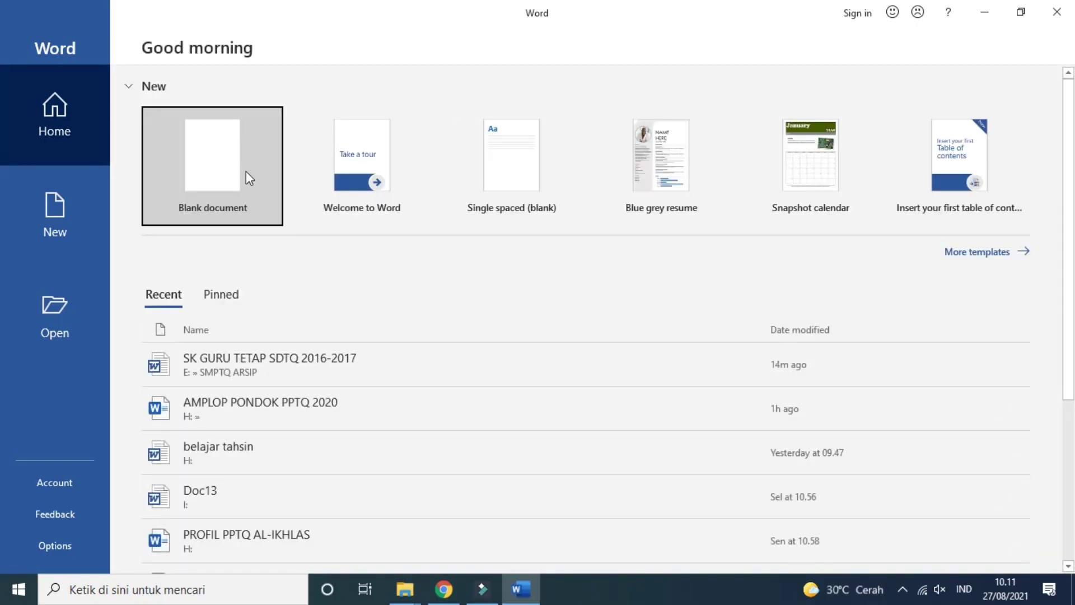
# Create the blank Document1 and switch to the Insert ribbon.
pyautogui.click(246, 172)
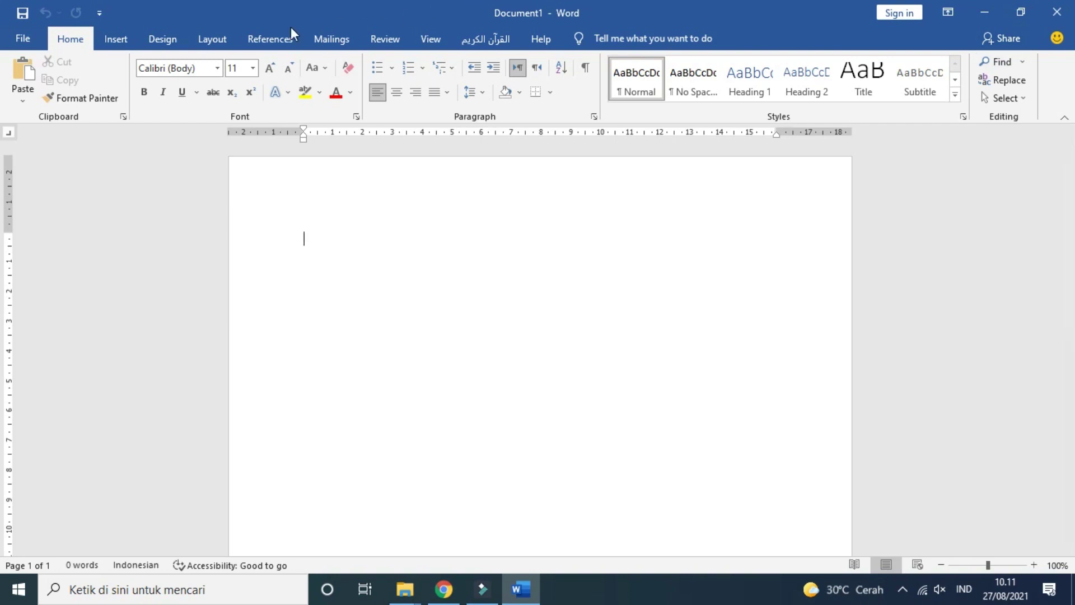
pyautogui.click(116, 39)
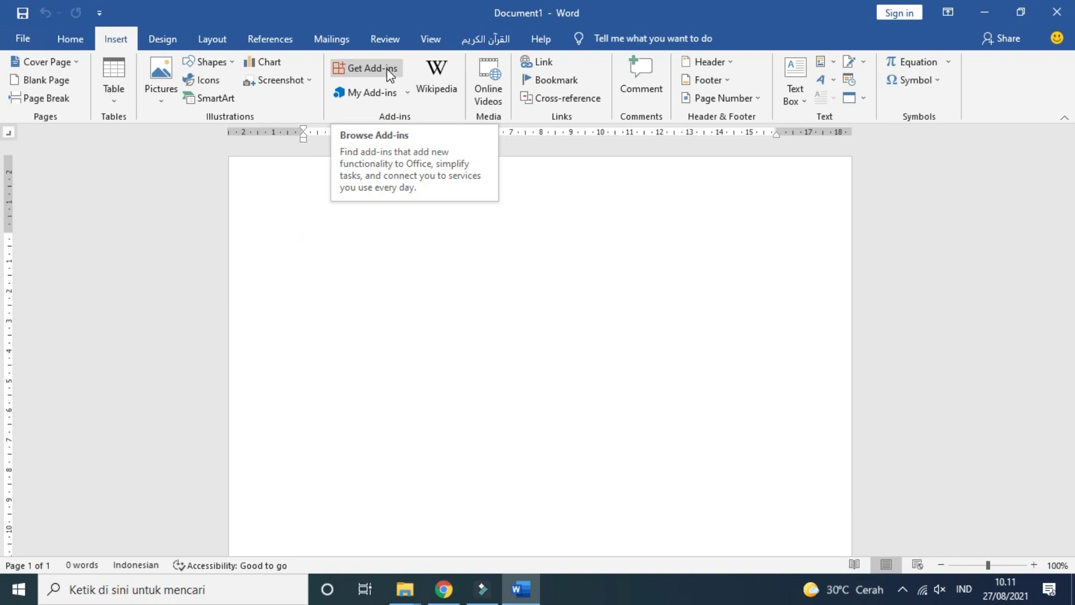
# Search the Office Add-ins store for 'qr code' and scroll the results to QR4Office.
pyautogui.click(391, 71)
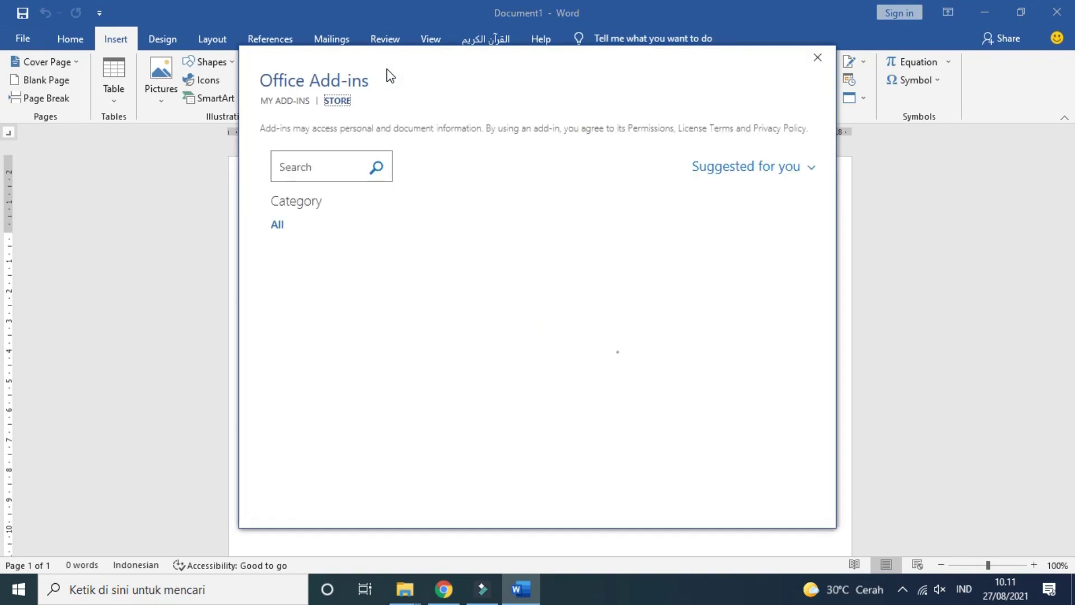
pyautogui.click(332, 161)
pyautogui.write('qr c')
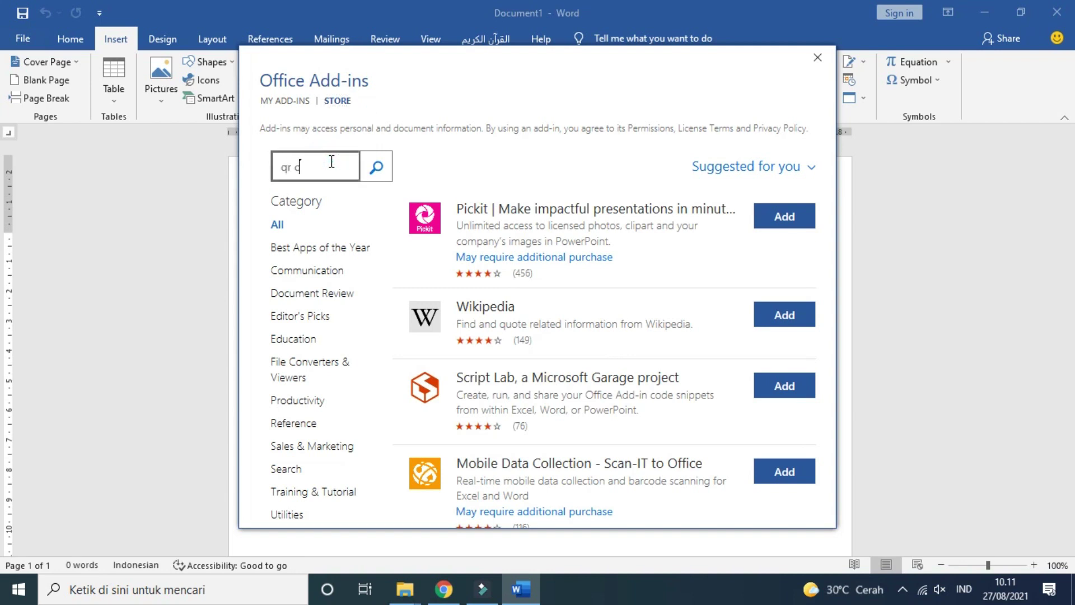
pyautogui.write('ode')
pyautogui.click(377, 168)
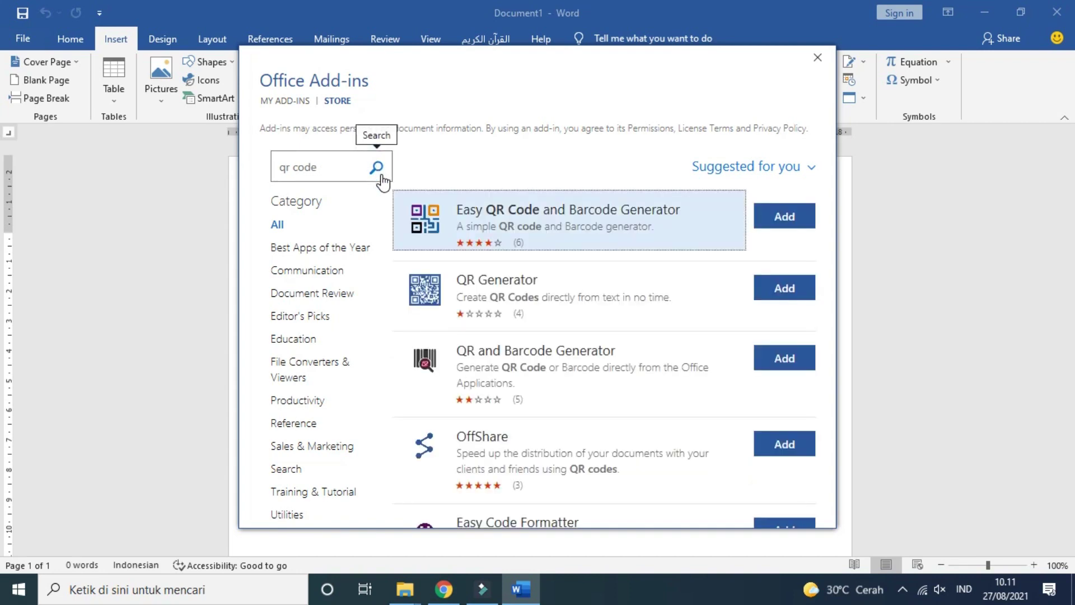
pyautogui.moveTo(827, 244)
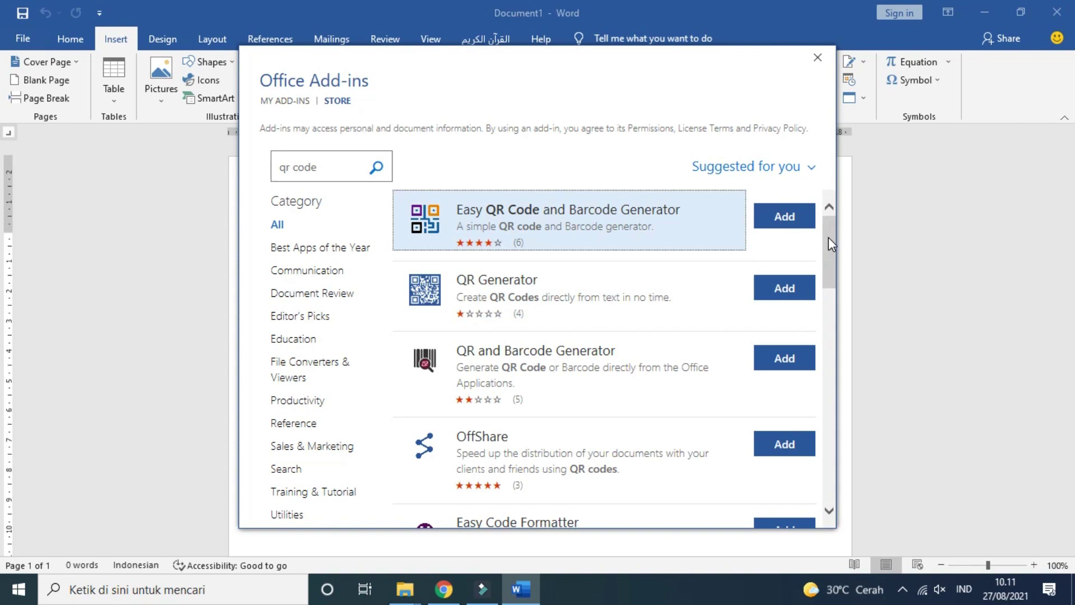
pyautogui.moveTo(828, 237)
pyautogui.mouseDown()
pyautogui.moveTo(831, 316)
pyautogui.moveTo(830, 234)
pyautogui.moveTo(831, 287)
pyautogui.mouseUp()
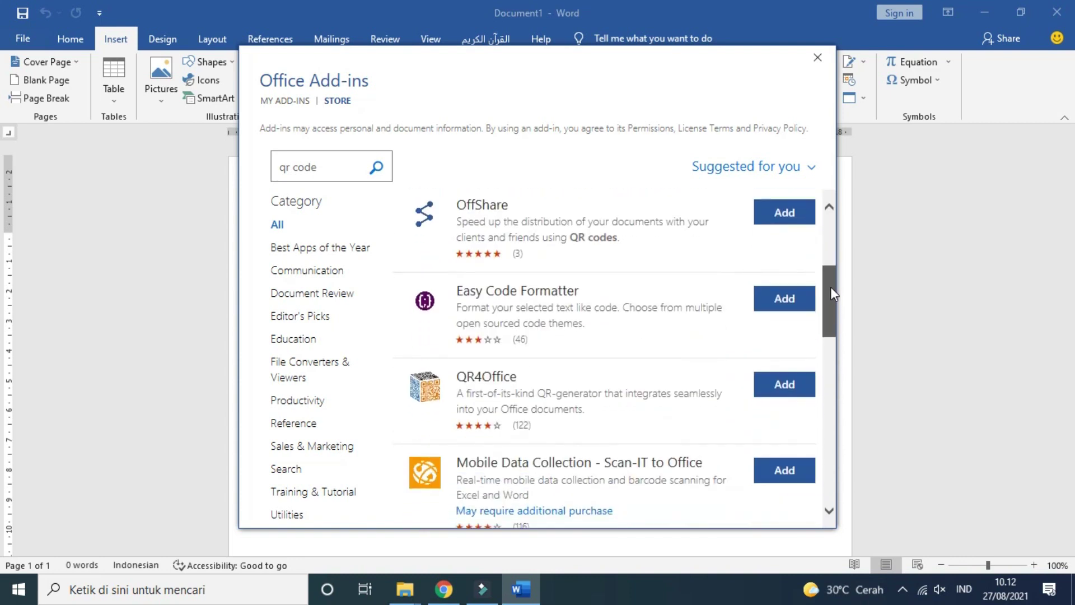
# Add QR4Office and accept its licence terms so the generator pane opens.
pyautogui.click(784, 387)
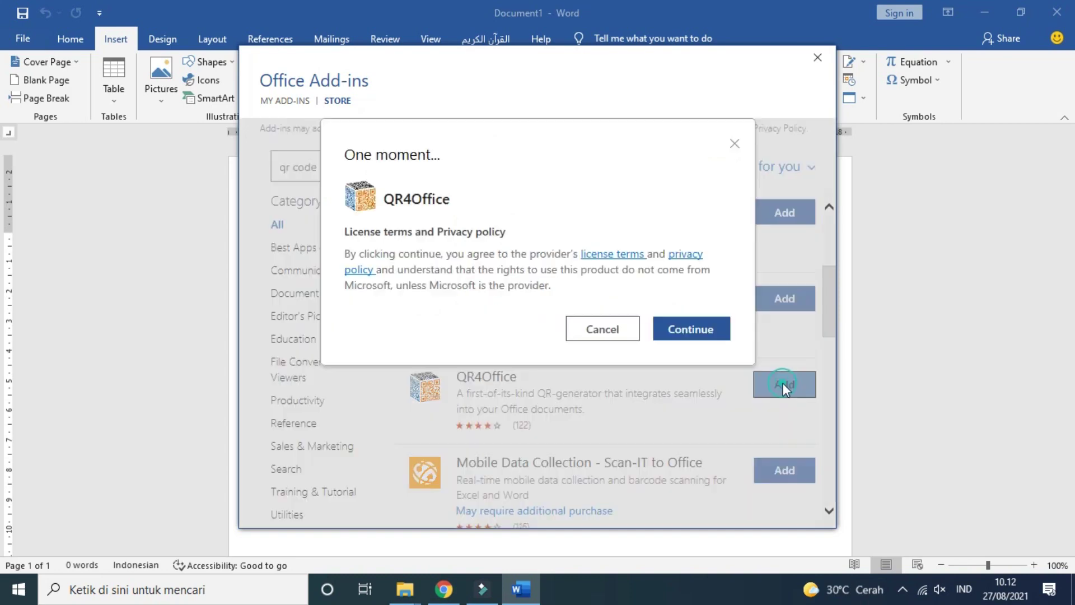
pyautogui.click(697, 331)
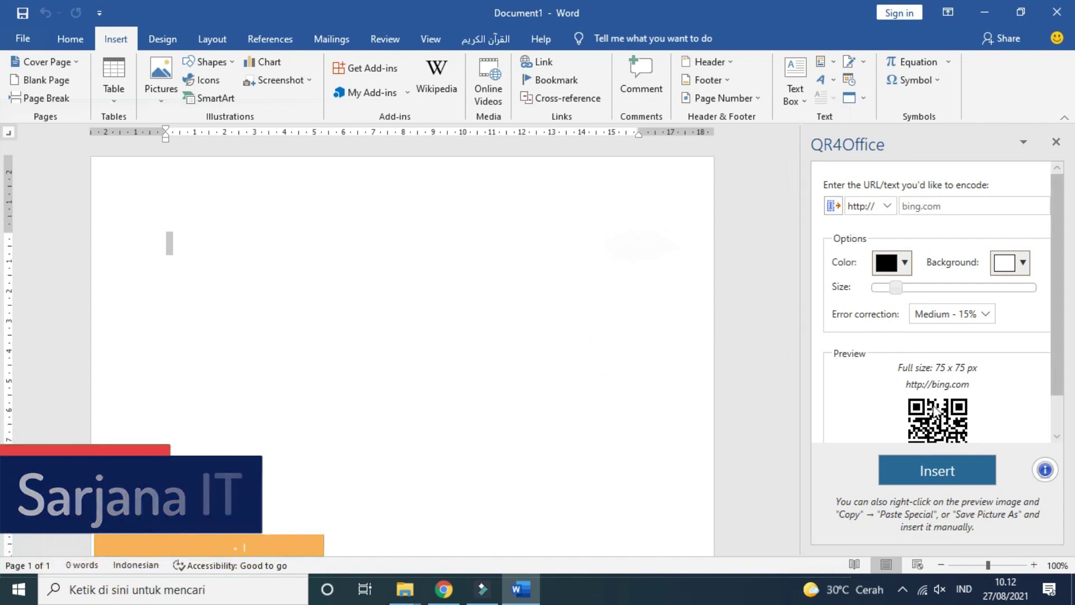
pyautogui.moveTo(1056, 297); pyautogui.dragTo(1053, 276)
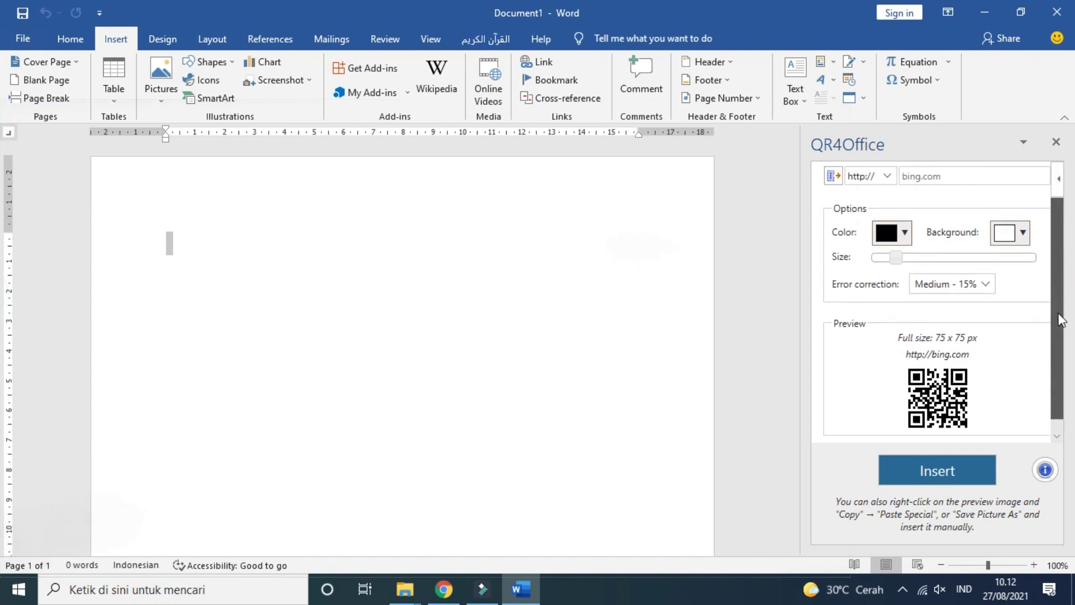
pyautogui.click(889, 209)
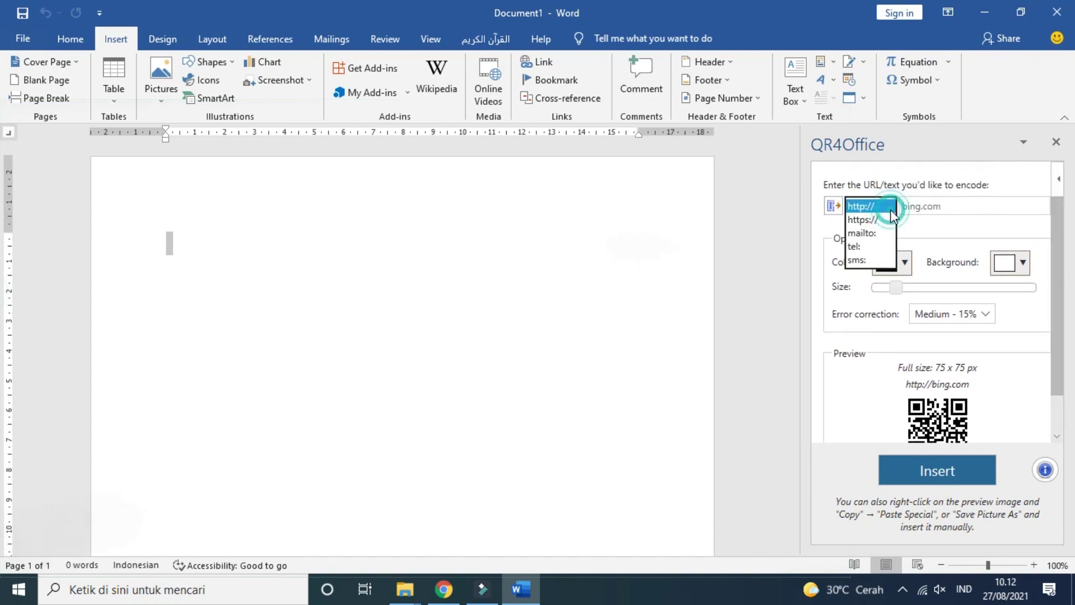
pyautogui.click(891, 212)
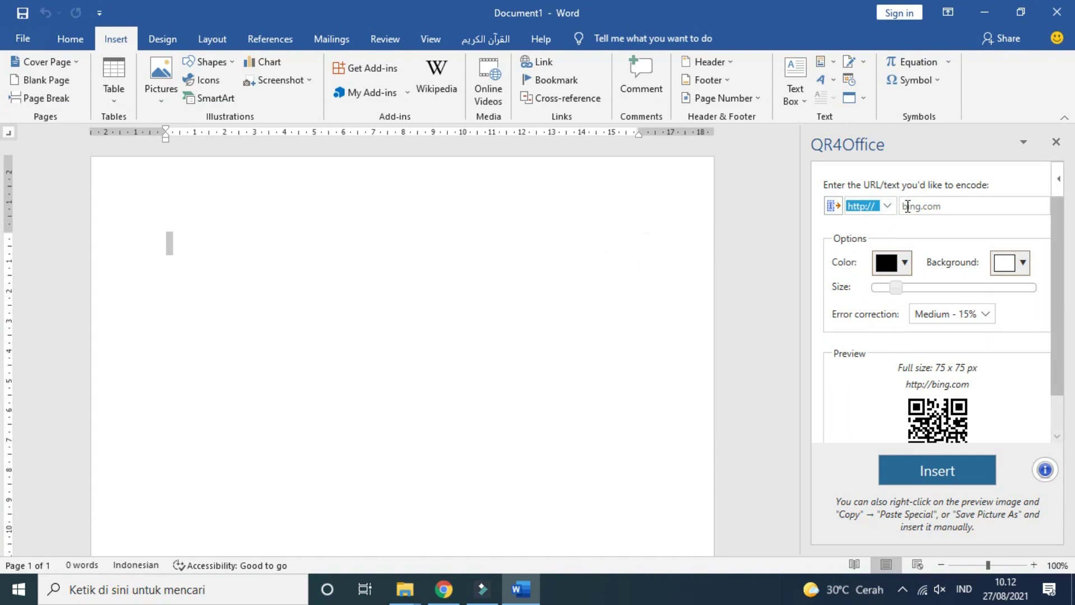
pyautogui.click(908, 206)
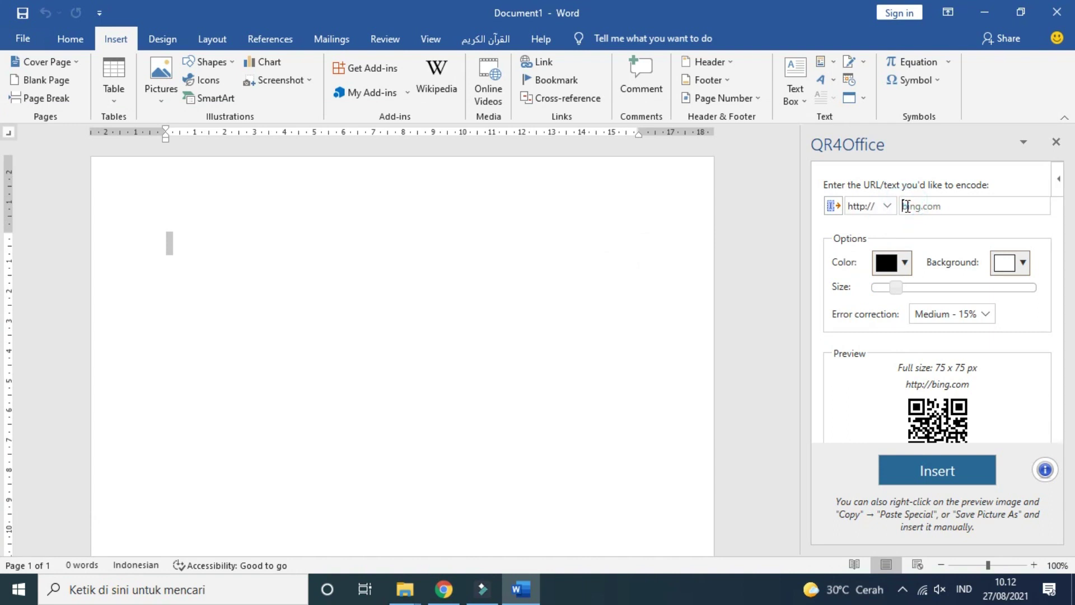
pyautogui.write('youtube')
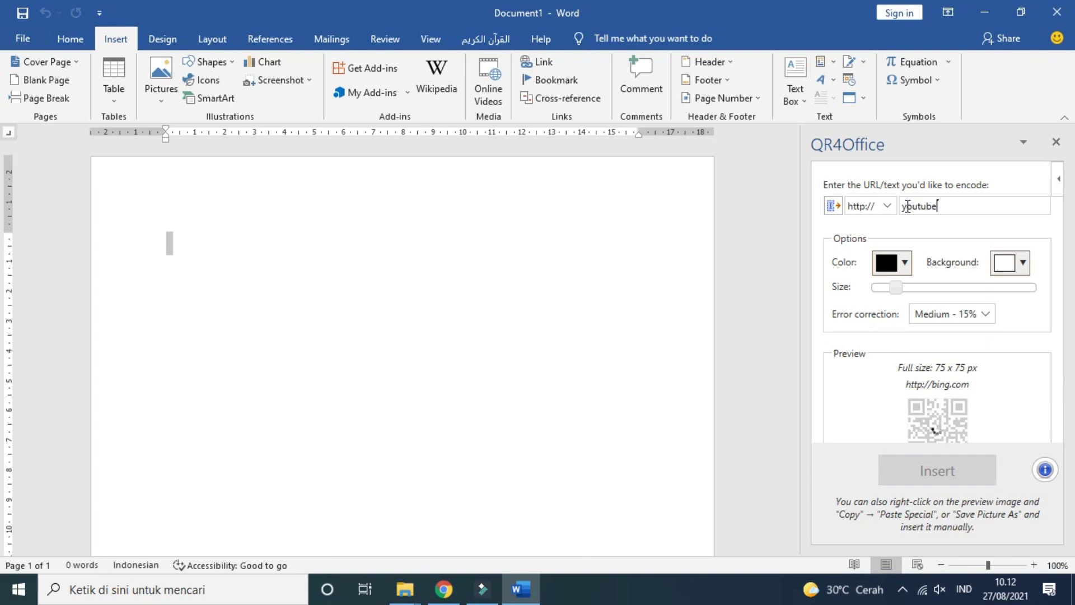
pyautogui.write('.com')
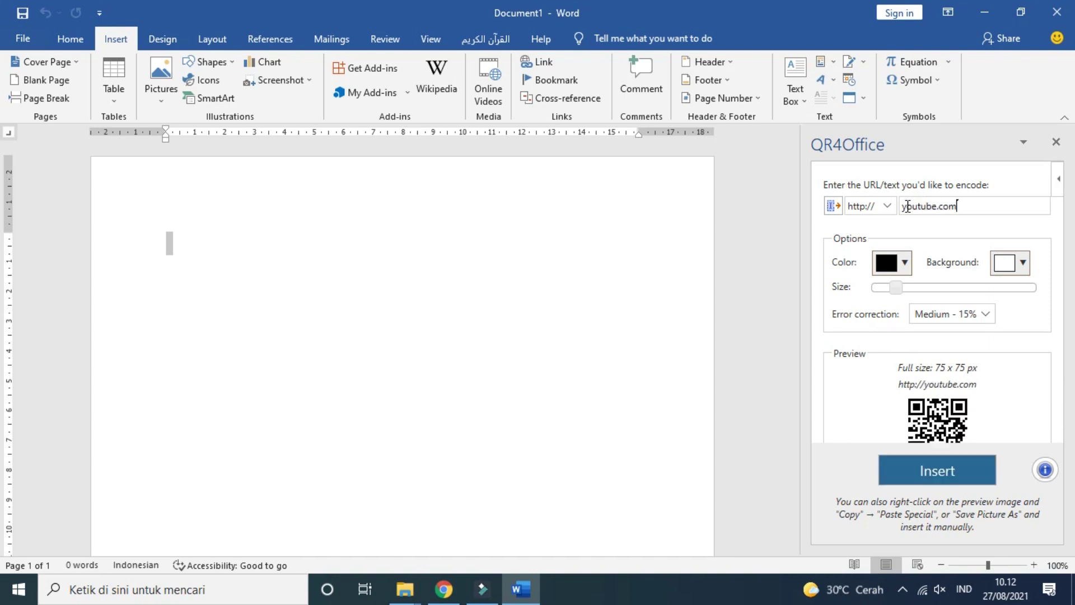
pyautogui.write('/sarj')
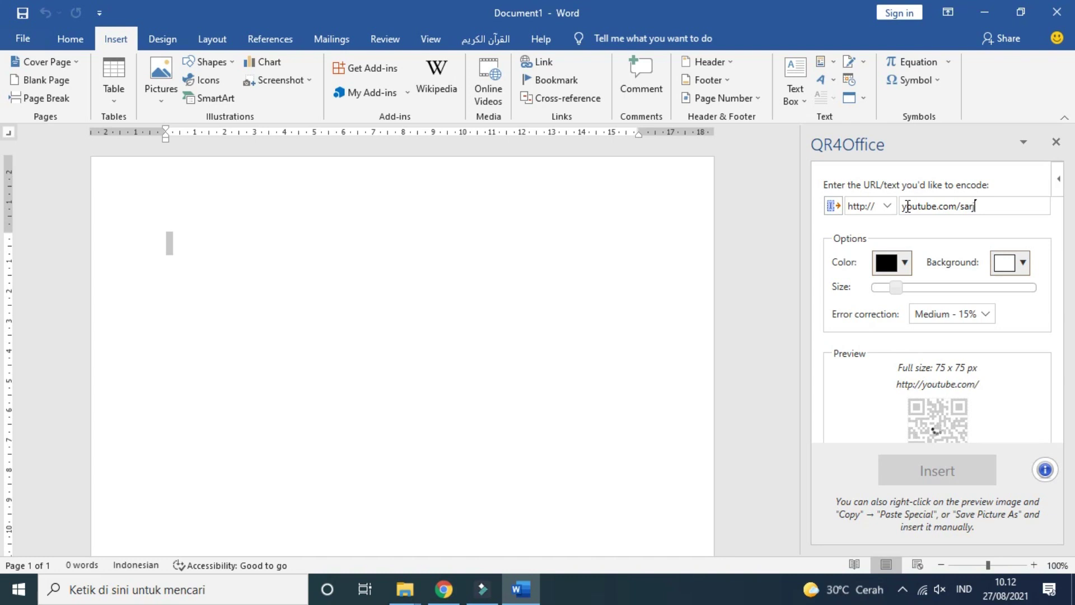
pyautogui.write('ana')
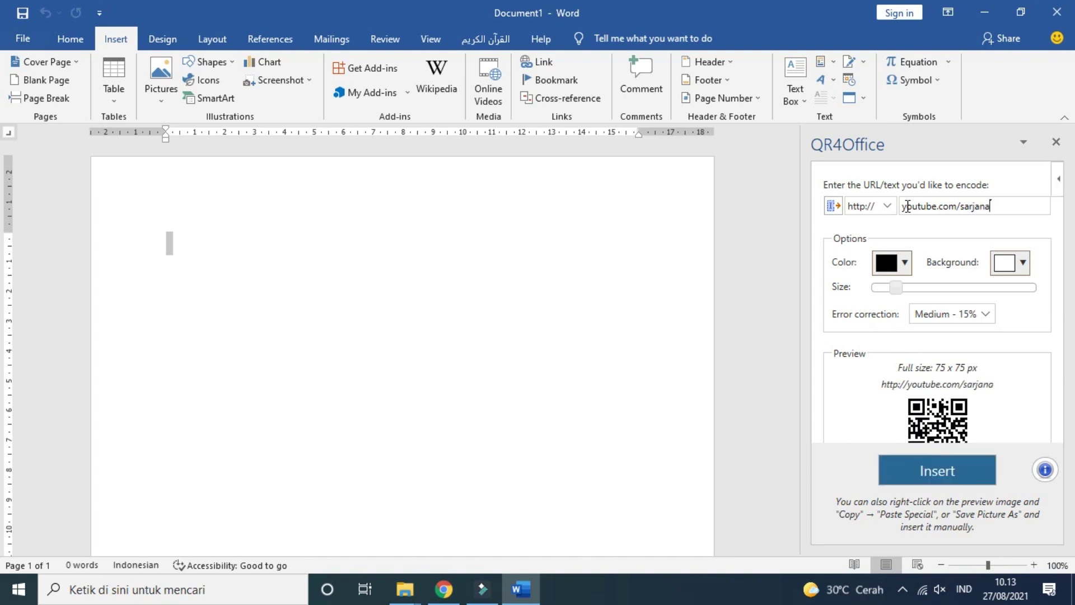
pyautogui.write('it')
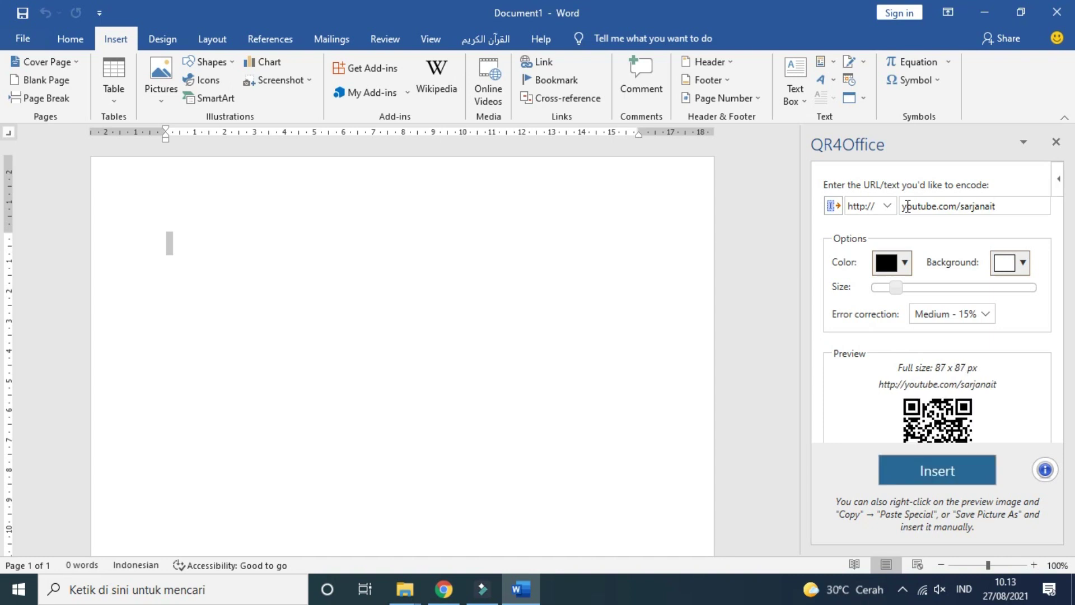
# Try a purple code colour and a pinkish red background on the QR code.
pyautogui.click(899, 264)
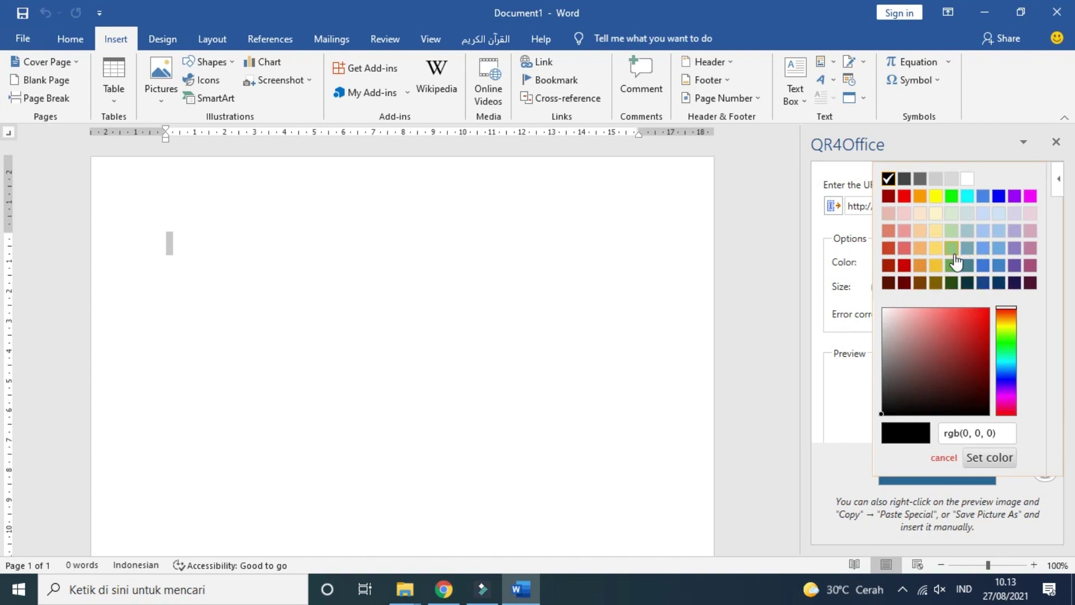
pyautogui.click(1013, 266)
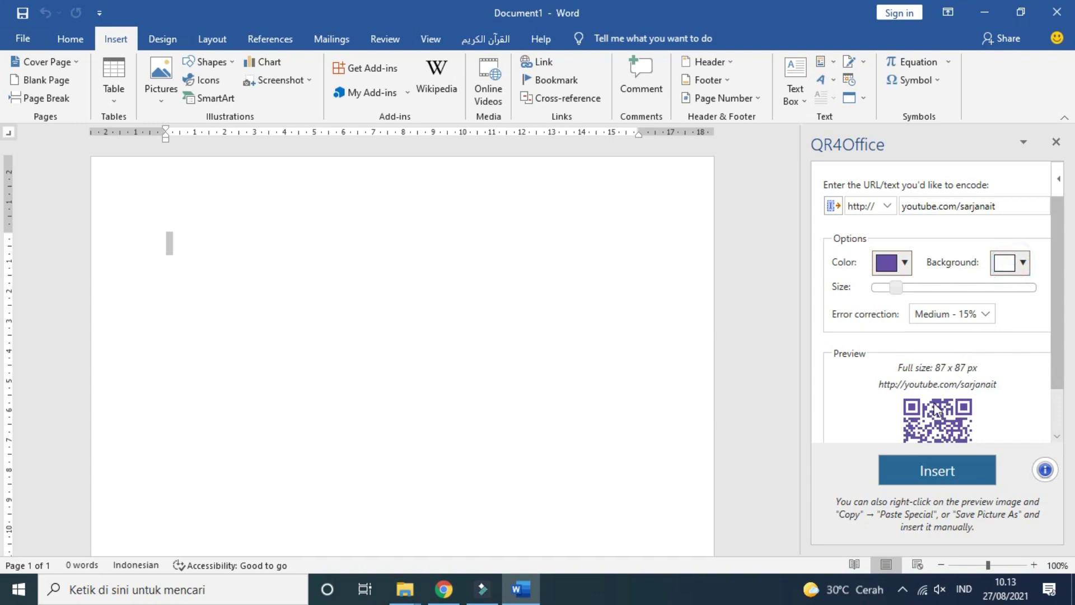
pyautogui.moveTo(1060, 318); pyautogui.dragTo(1056, 359)
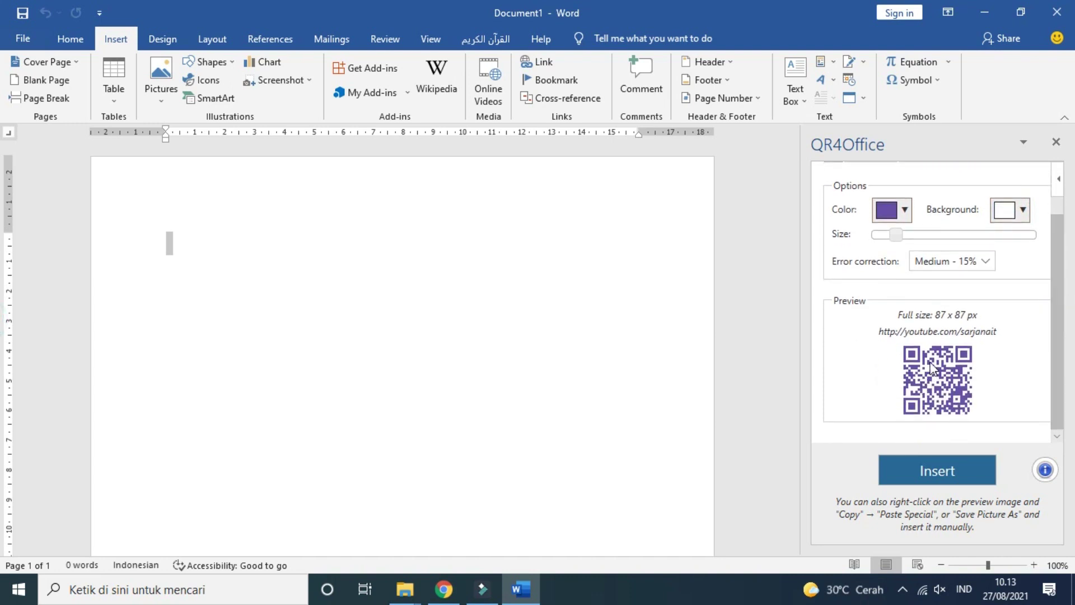
pyautogui.scroll(2, 1048, 302)
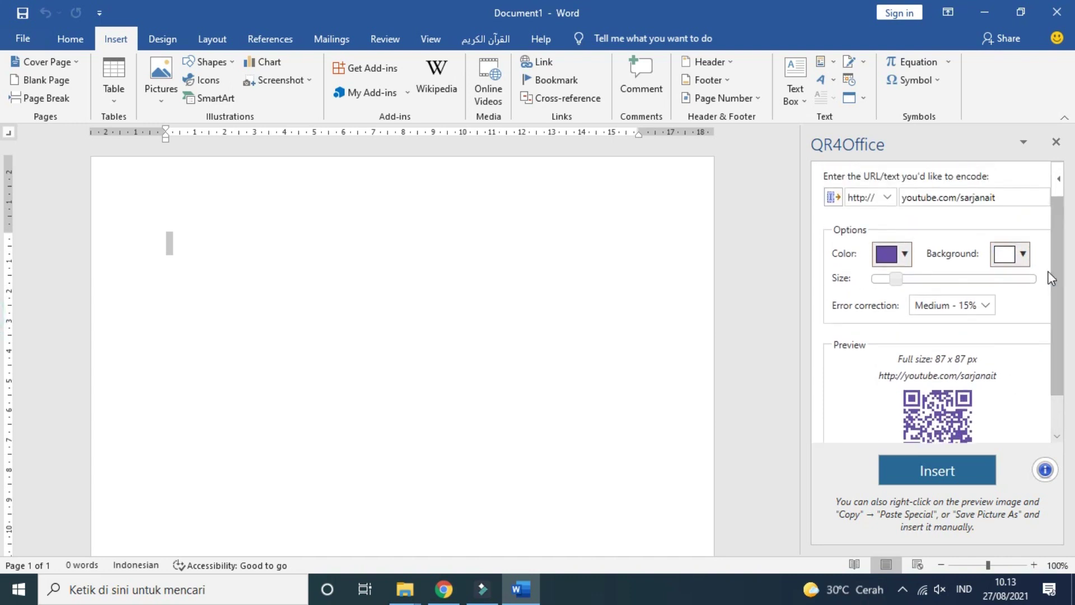
pyautogui.click(1023, 253)
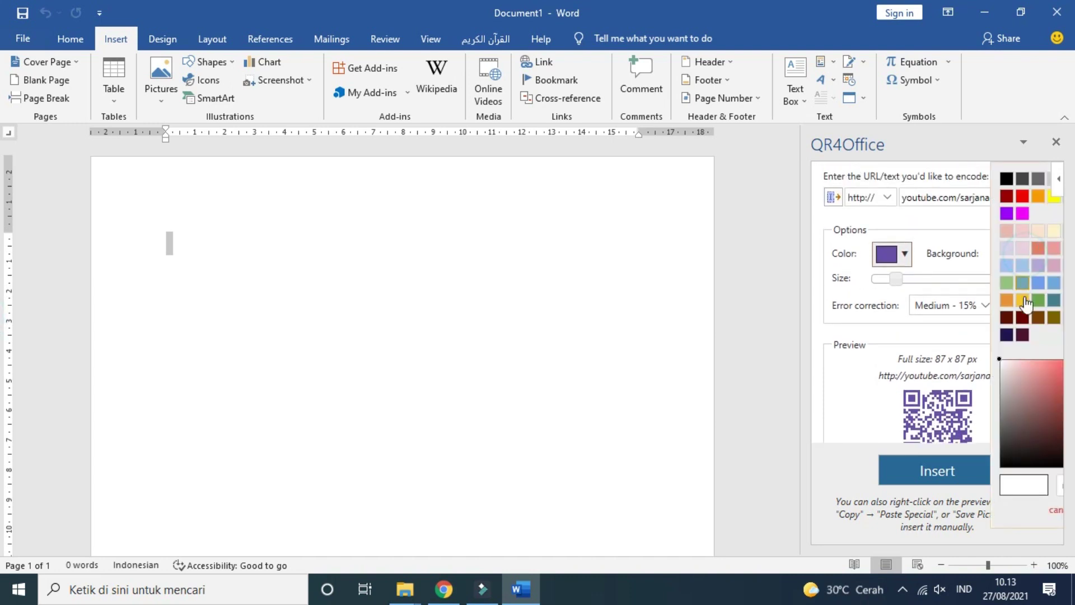
pyautogui.click(1050, 368)
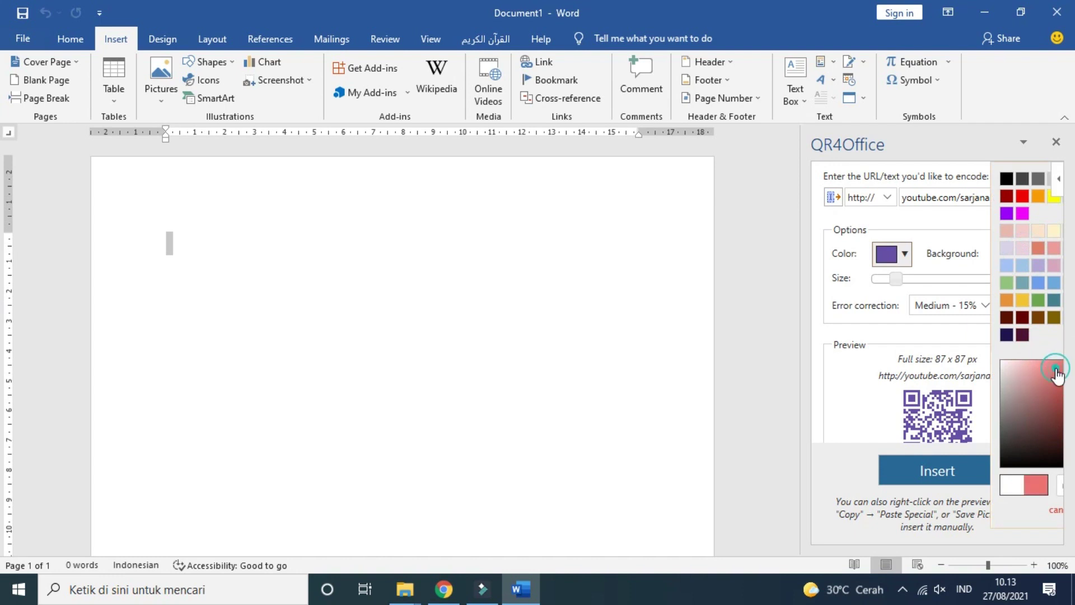
pyautogui.click(885, 360)
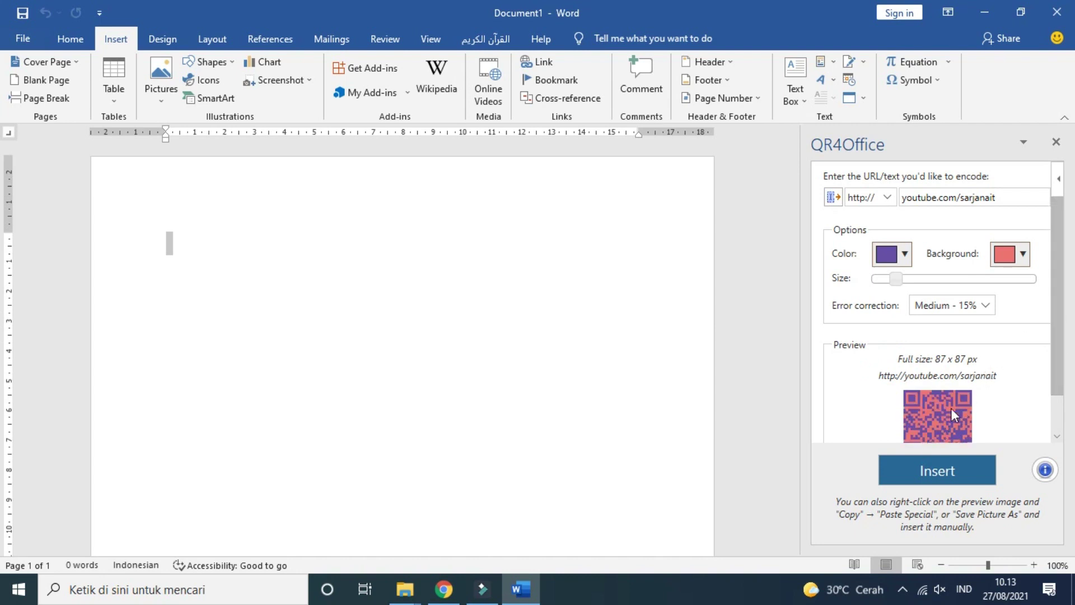
pyautogui.moveTo(1059, 312); pyautogui.dragTo(1053, 305)
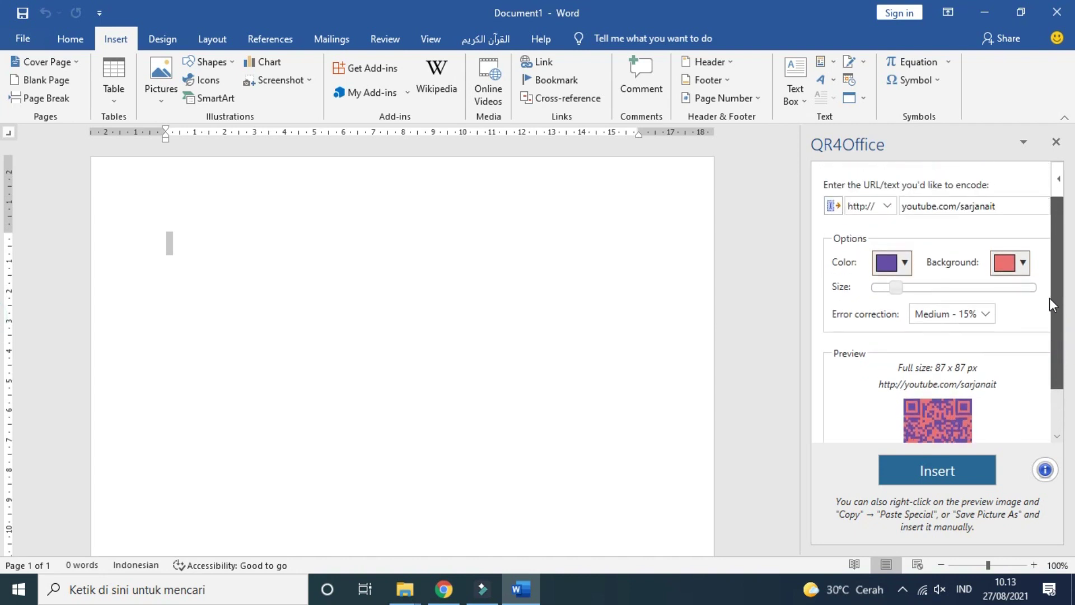
# Set the QR code background to white and the code colour to black.
pyautogui.click(1023, 263)
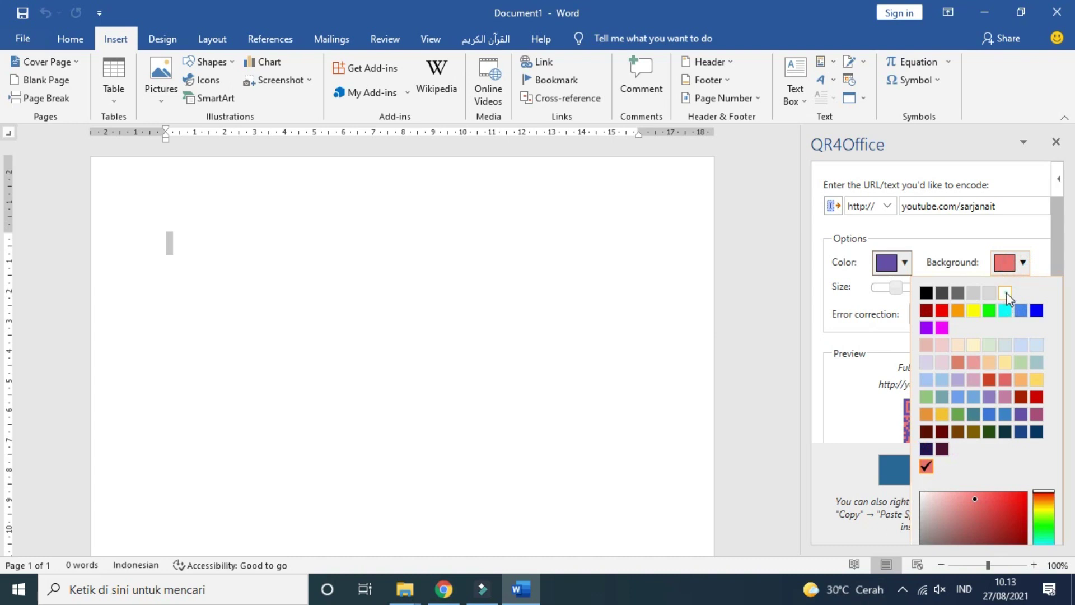
pyautogui.click(1005, 293)
pyautogui.click(904, 263)
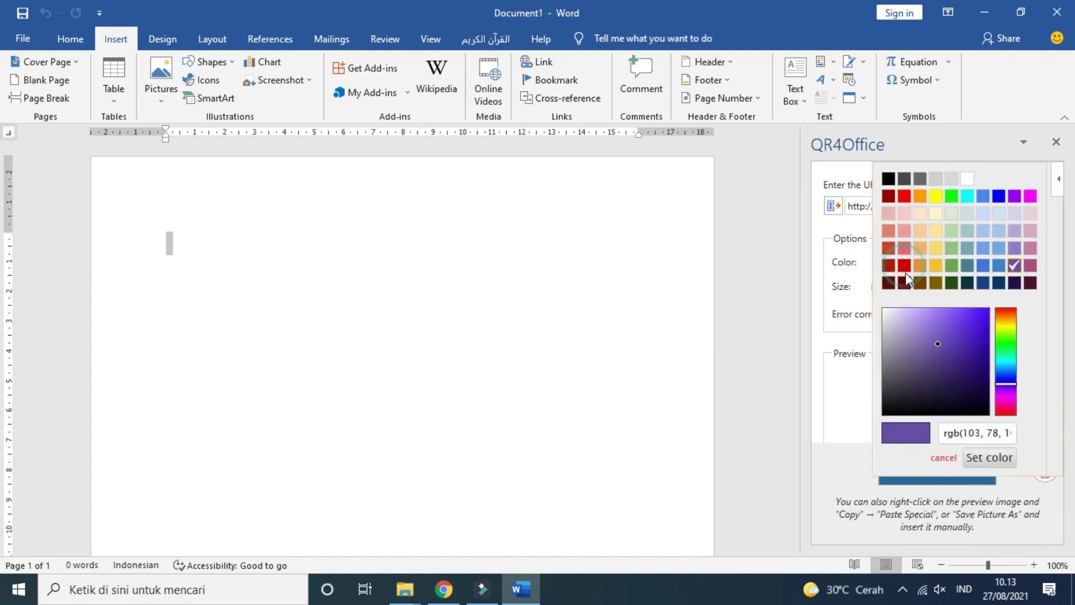
pyautogui.click(888, 179)
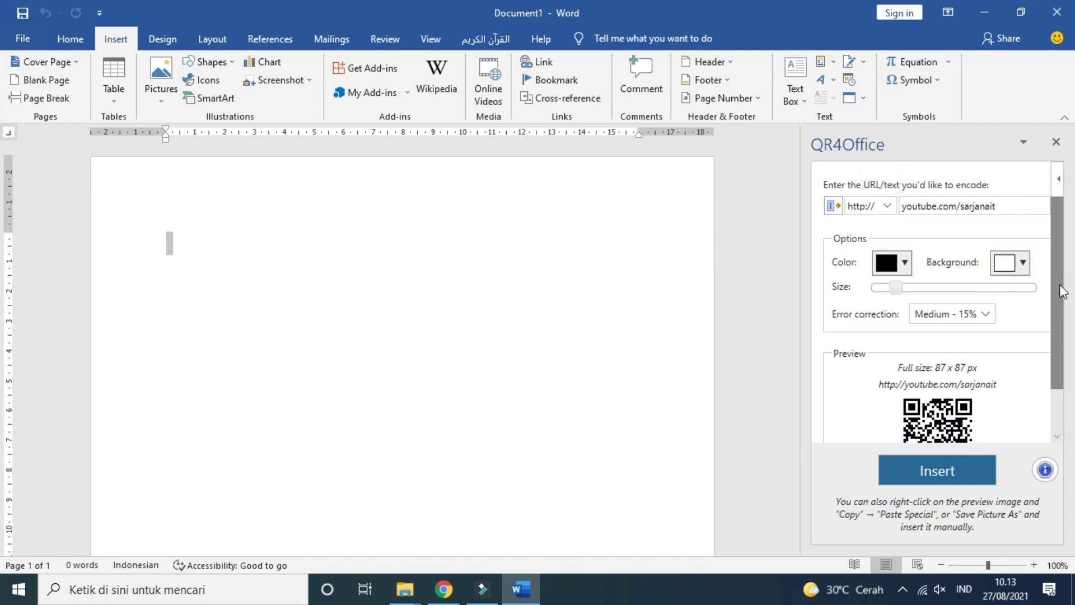
pyautogui.moveTo(1062, 292); pyautogui.dragTo(1054, 328)
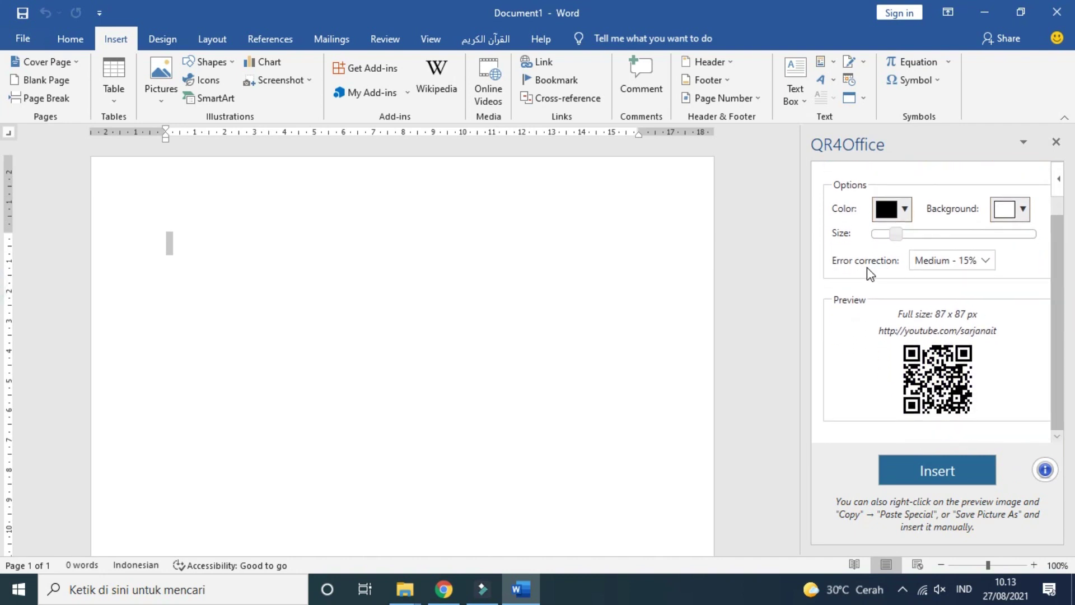
# Keep Medium - 15% error correction and drag the Size slider to 174 x 174 px.
pyautogui.click(988, 261)
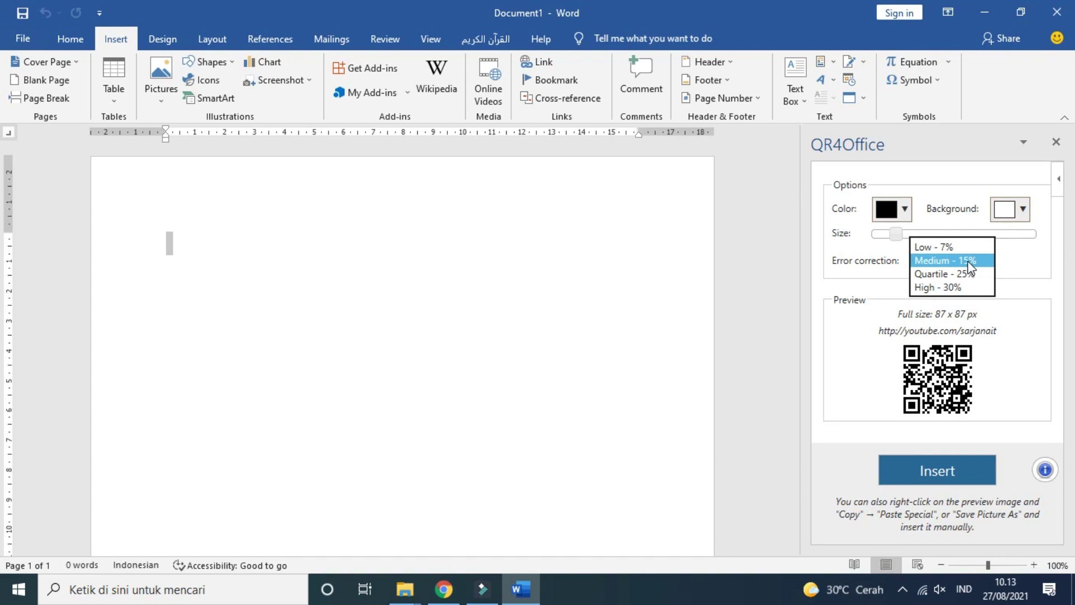
pyautogui.click(968, 261)
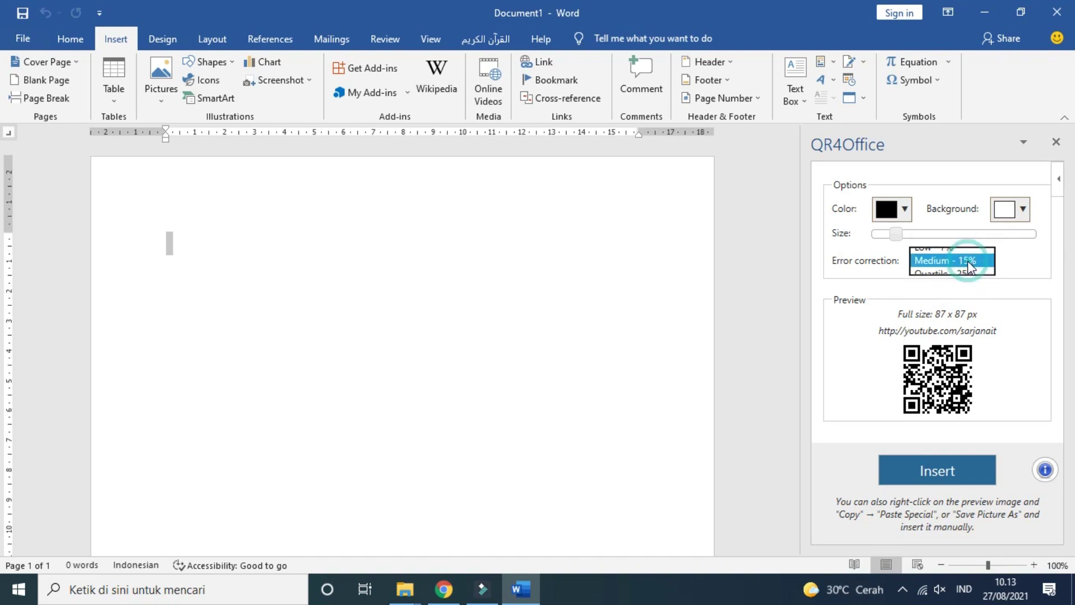
pyautogui.moveTo(901, 239); pyautogui.dragTo(913, 239)
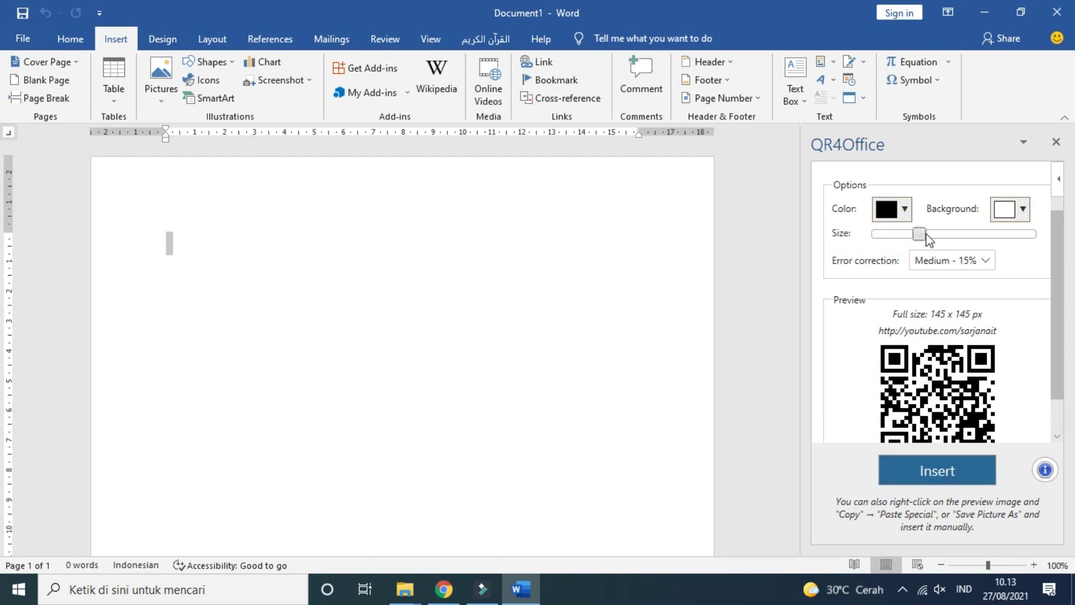
pyautogui.moveTo(927, 240); pyautogui.dragTo(940, 241)
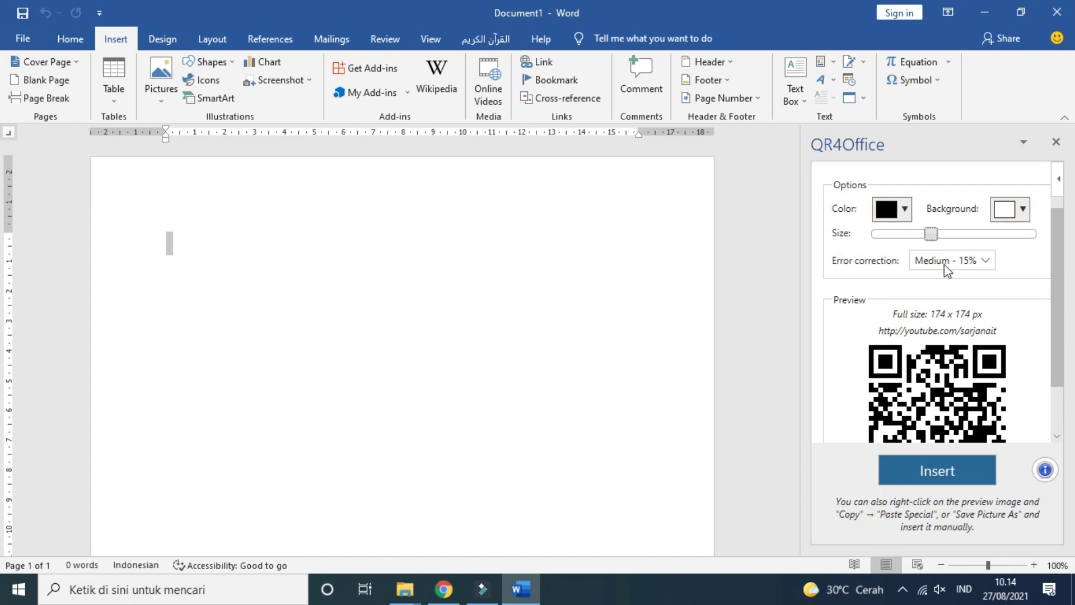
pyautogui.moveTo(1057, 246); pyautogui.dragTo(1057, 291)
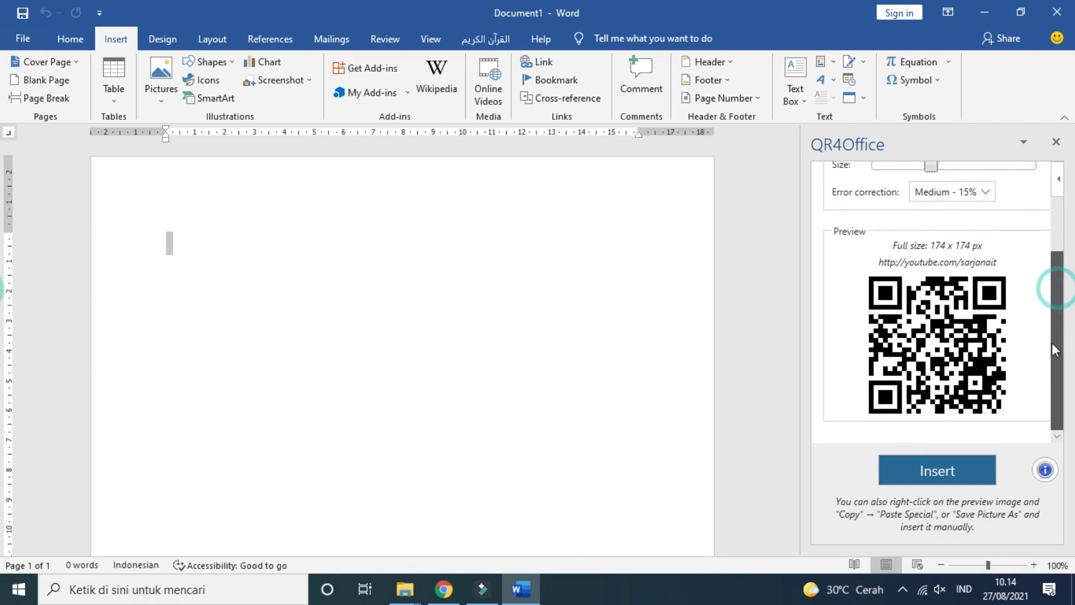
# Insert the QR code into the page, enlarge it by its corner handle, then deselect it.
pyautogui.click(959, 473)
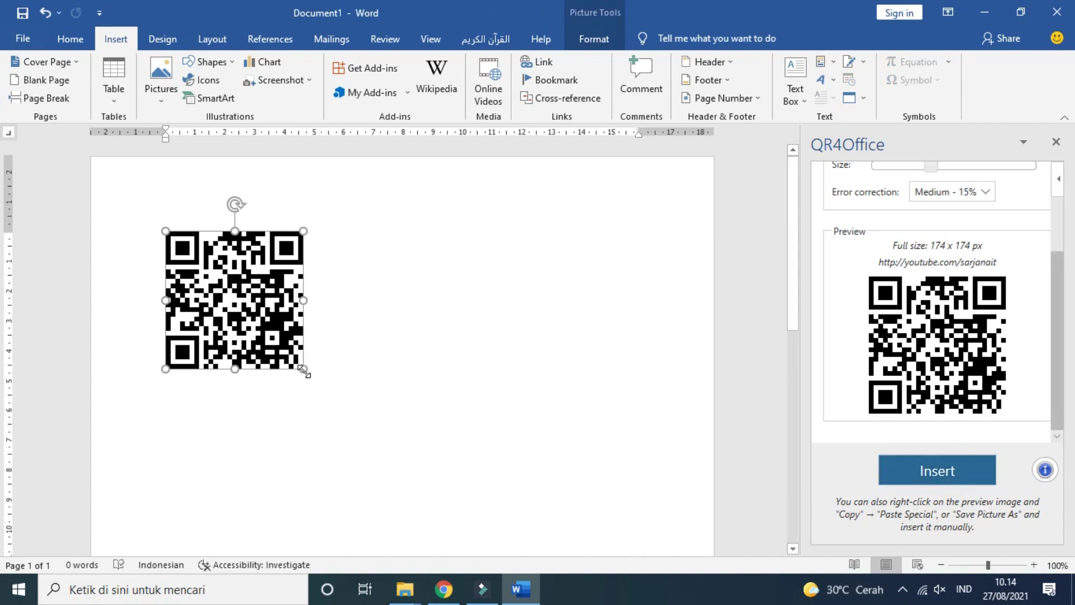
pyautogui.moveTo(304, 370); pyautogui.dragTo(364, 429)
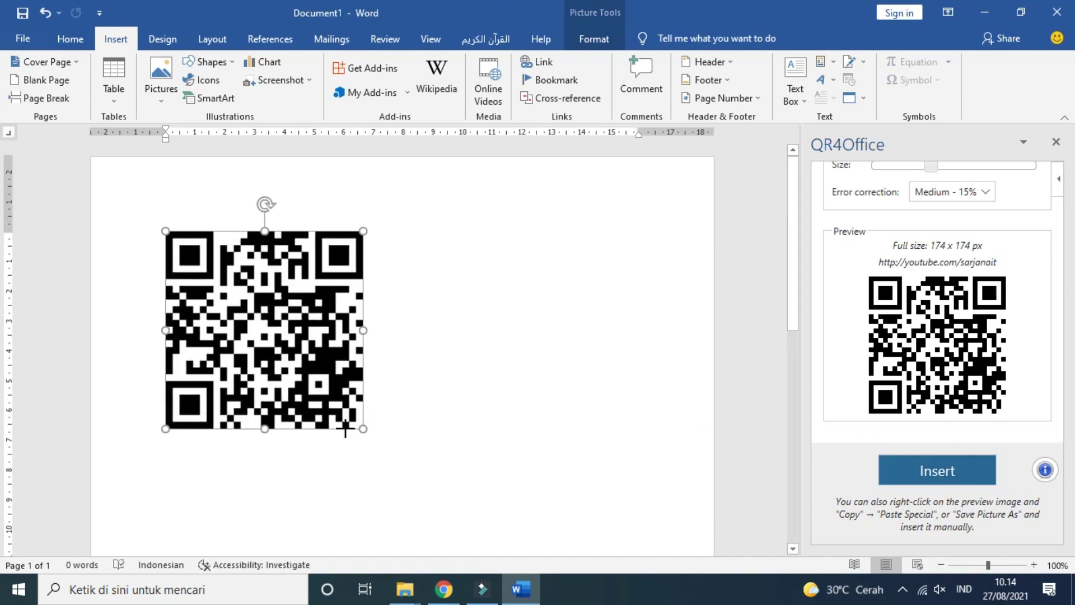
pyautogui.moveTo(346, 429); pyautogui.dragTo(350, 437)
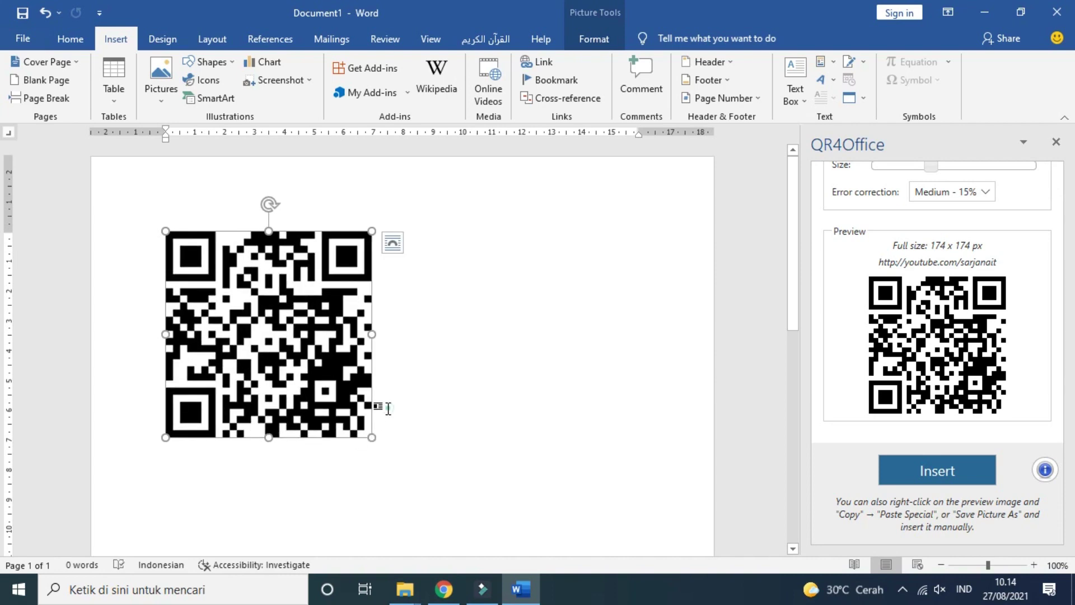
pyautogui.click(387, 408)
pyautogui.click(388, 405)
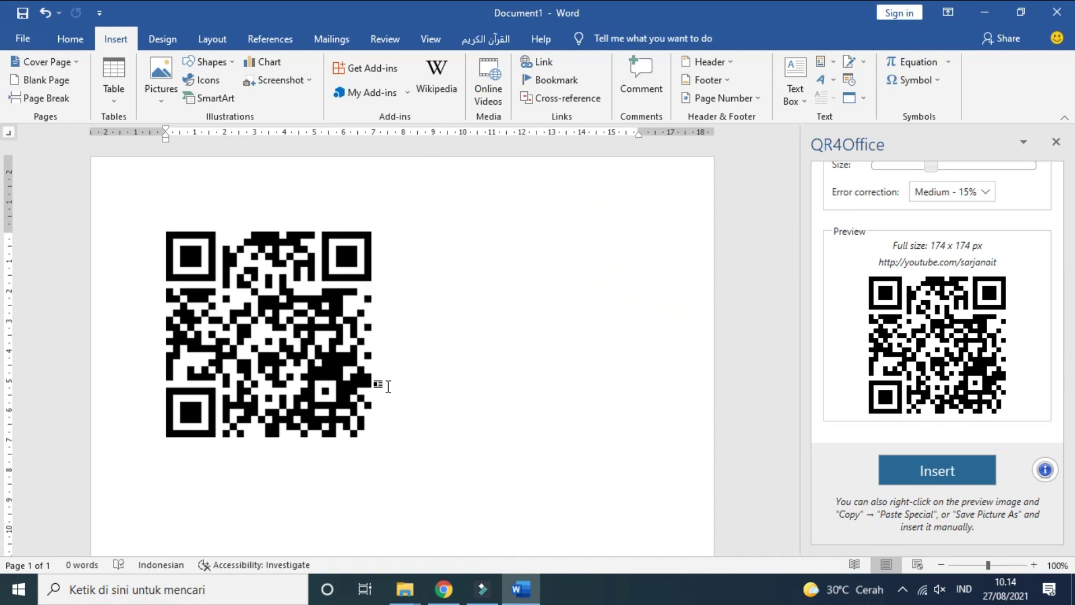
pyautogui.click(900, 587)
pyautogui.rightClick(882, 557)
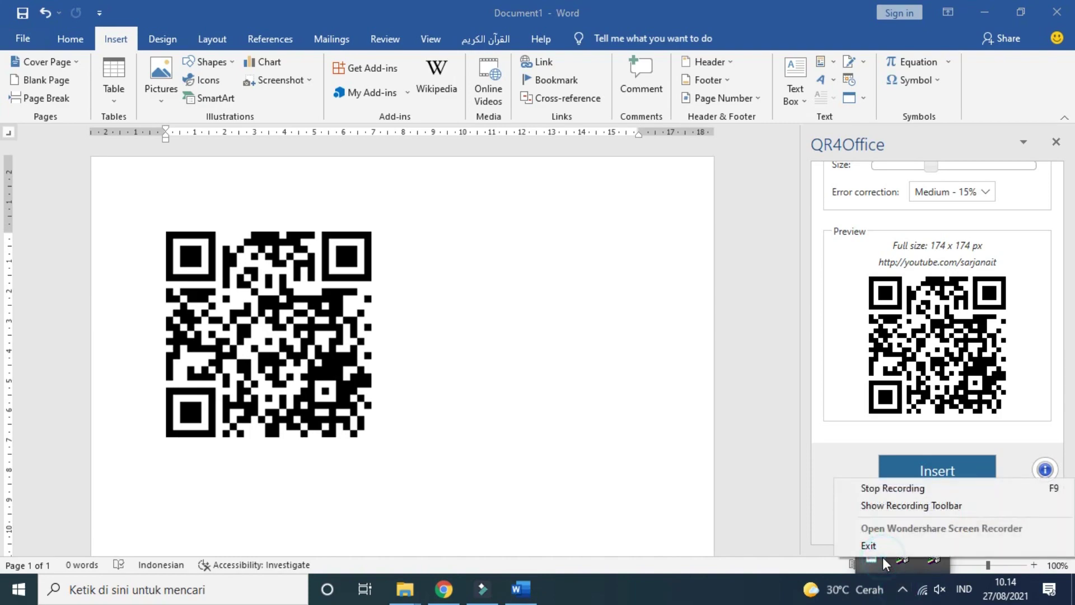